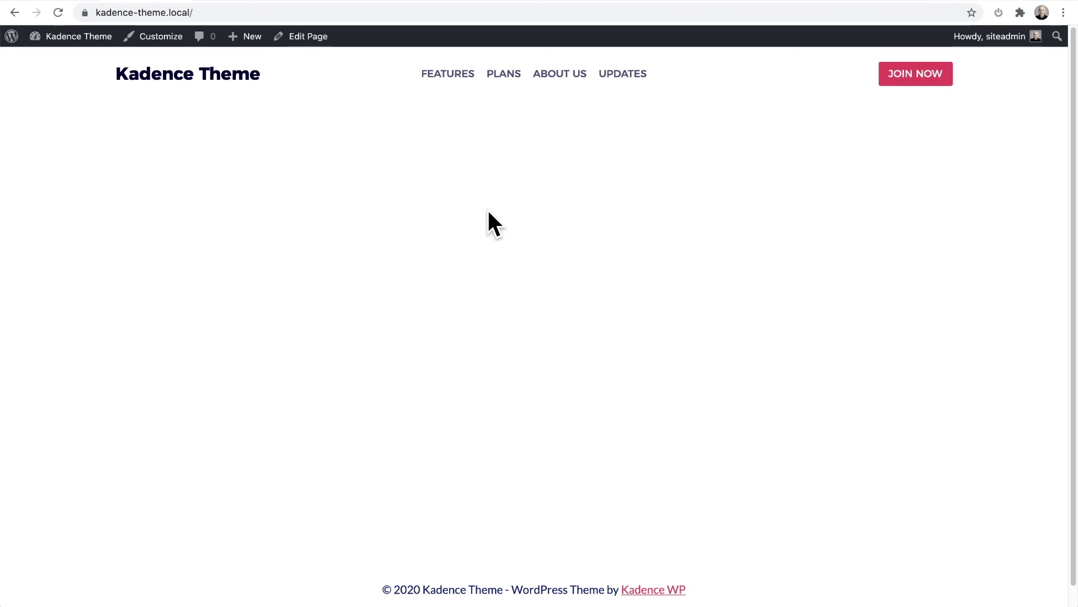
Step: Open the Customizer's Header settings and header builder
{"action": "left_click", "coordinate": [154, 36]}
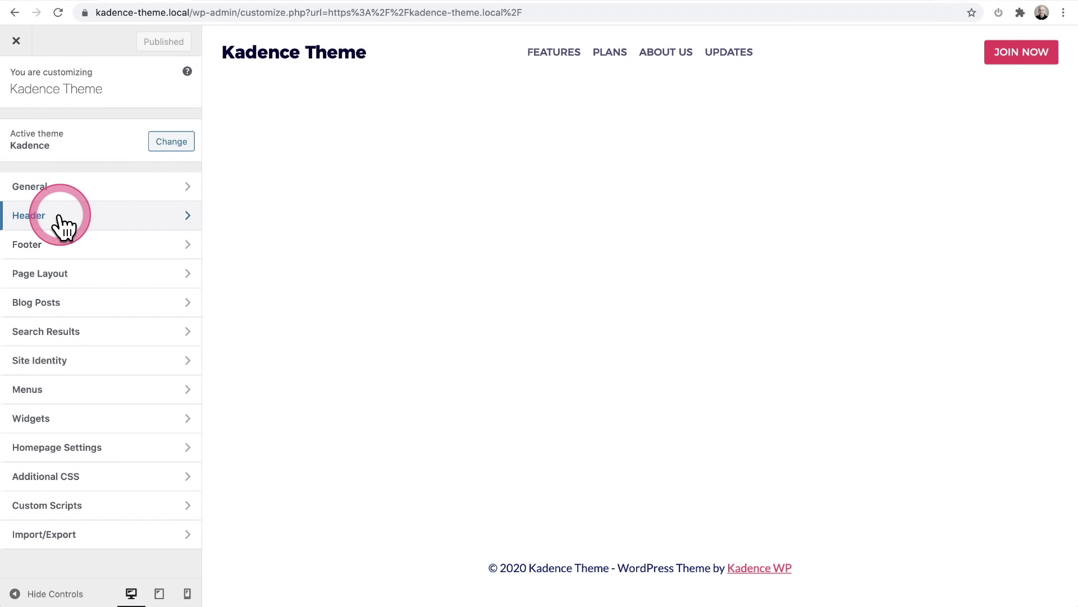
{"action": "left_click", "coordinate": [60, 218]}
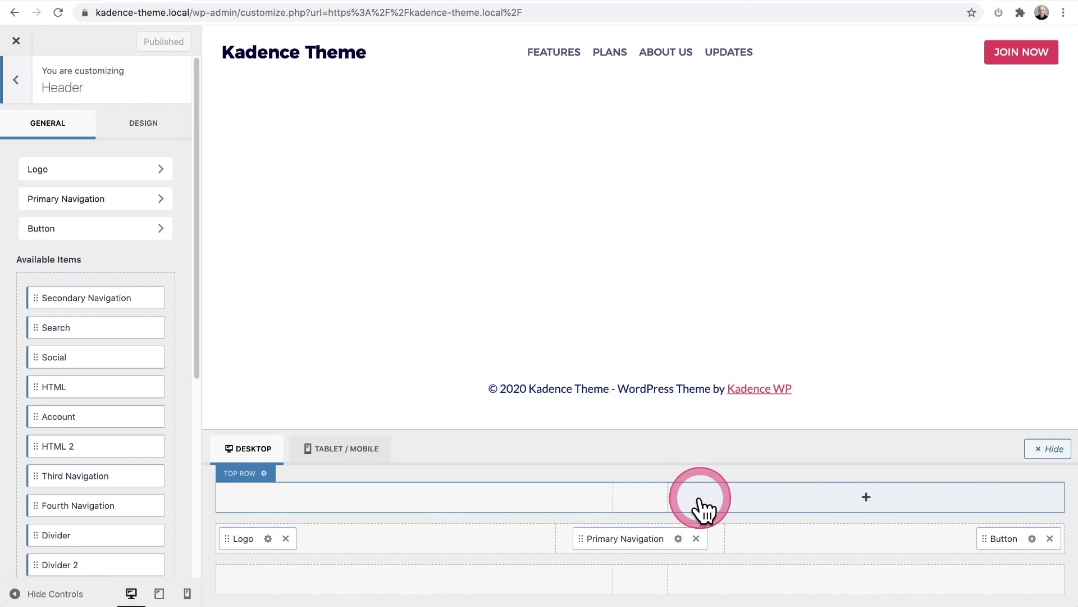
{"action": "scroll", "coordinate": [94, 308], "scroll_direction": "down", "scroll_amount": 5}
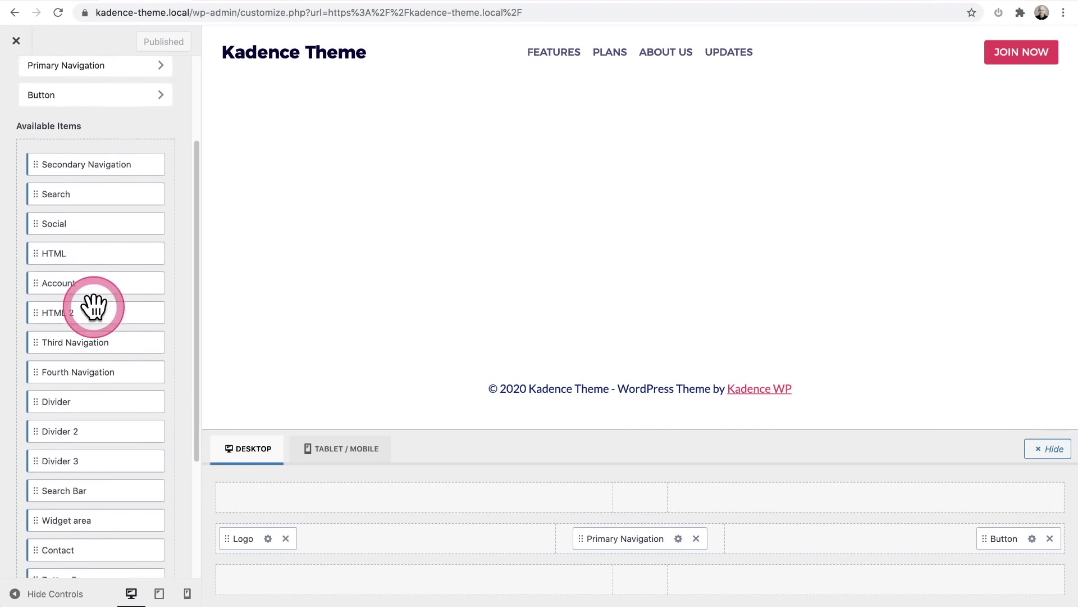
Step: Move Primary Navigation to the right section of the main row, beside JOIN NOW
{"action": "left_click_drag", "start_coordinate": [99, 339], "coordinate": [414, 499]}
{"action": "left_click", "coordinate": [414, 498]}
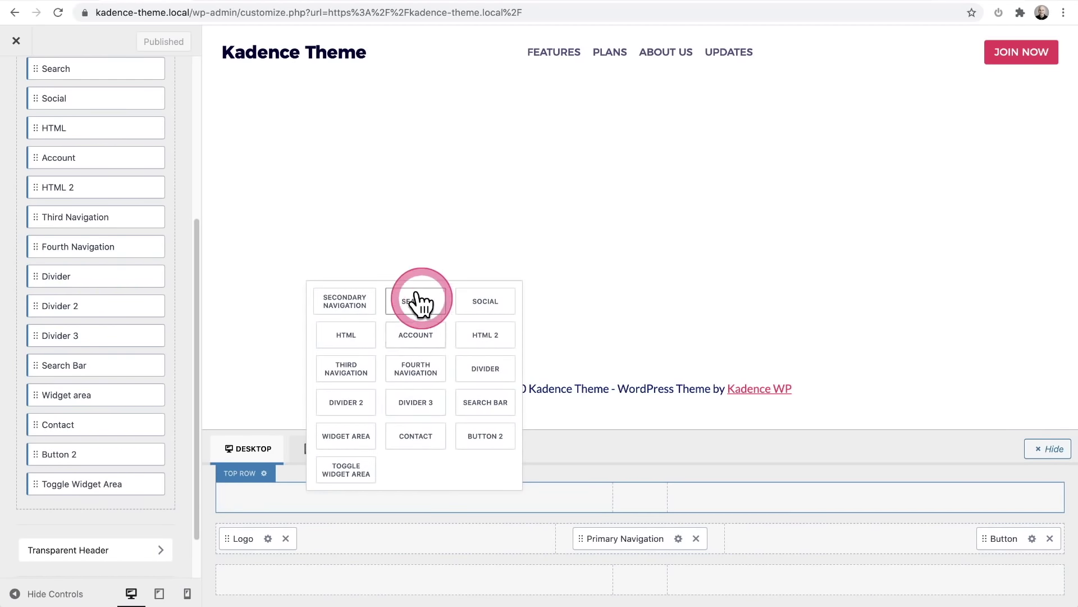
{"action": "left_click", "coordinate": [418, 498]}
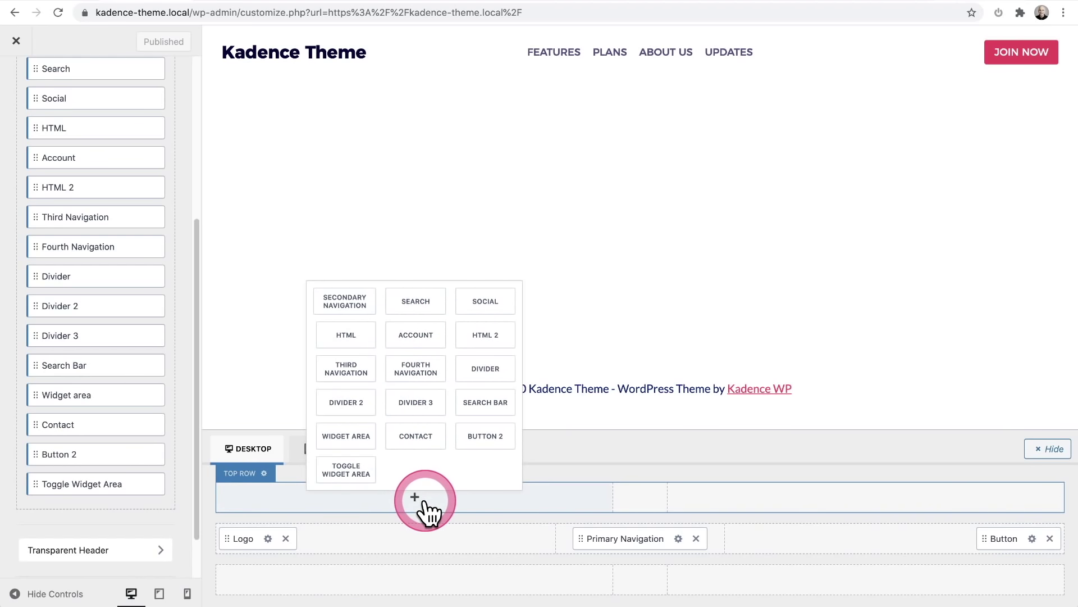
{"action": "left_click", "coordinate": [423, 500]}
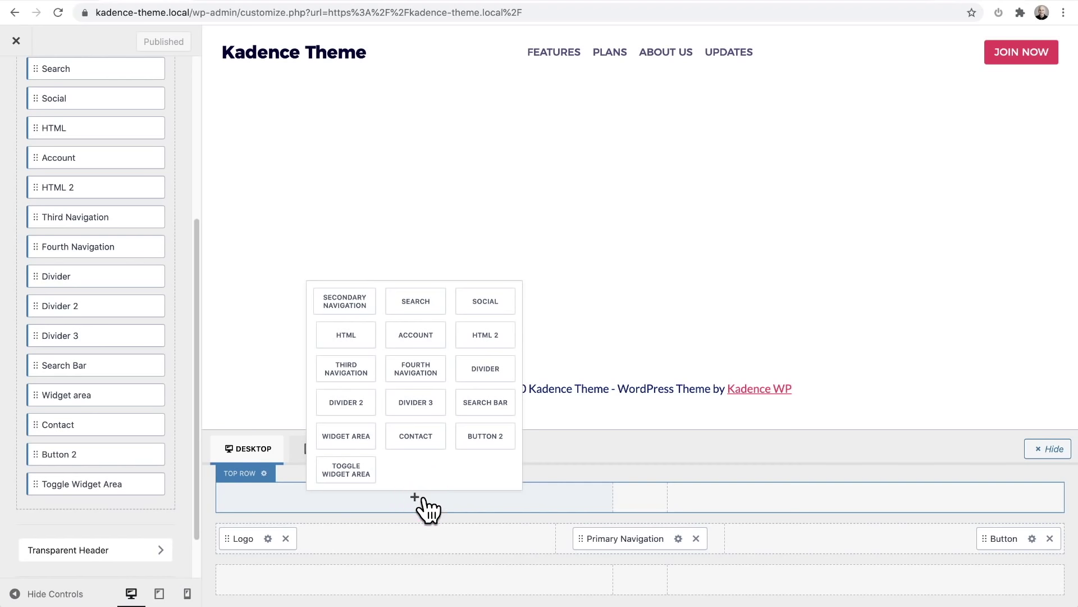
{"action": "left_click_drag", "start_coordinate": [623, 539], "coordinate": [976, 552]}
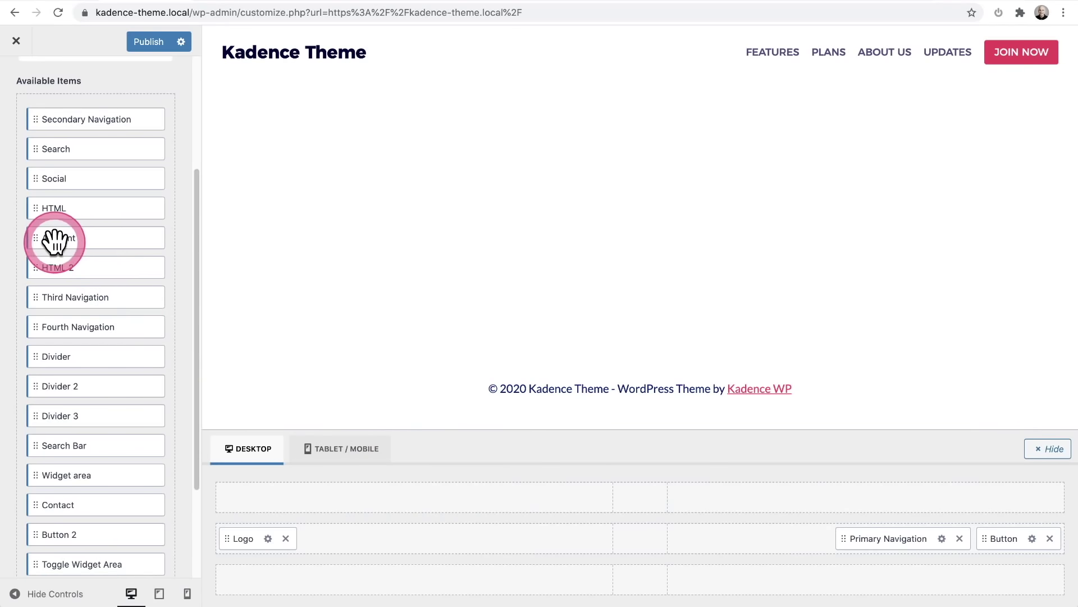
Step: Add an Account item after the Button in the main row and open its Header Account settings
{"action": "left_click_drag", "start_coordinate": [60, 243], "coordinate": [1001, 539]}
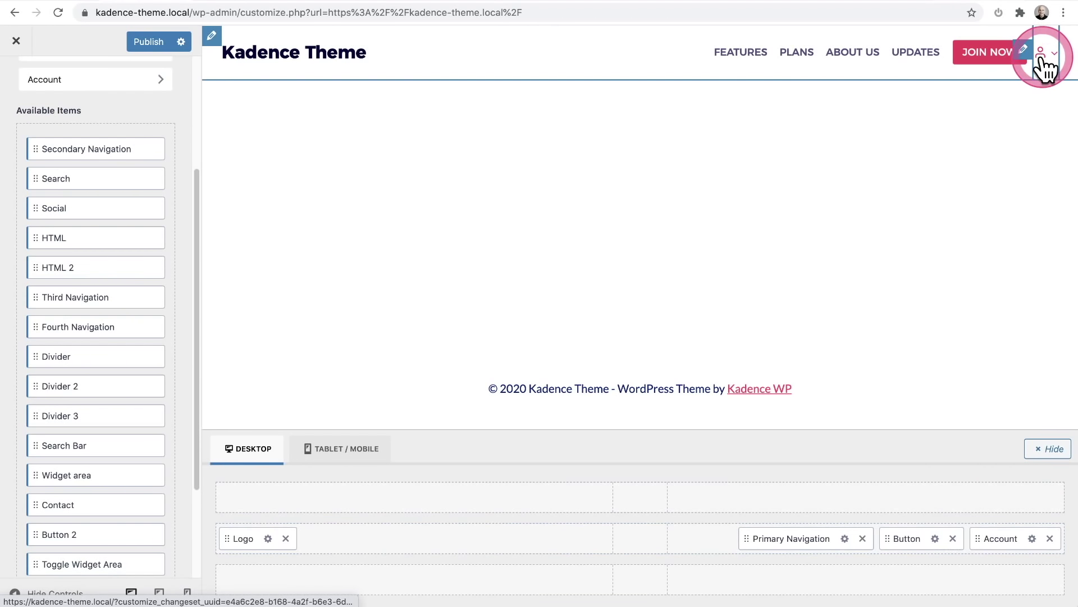
{"action": "left_click", "coordinate": [1033, 539]}
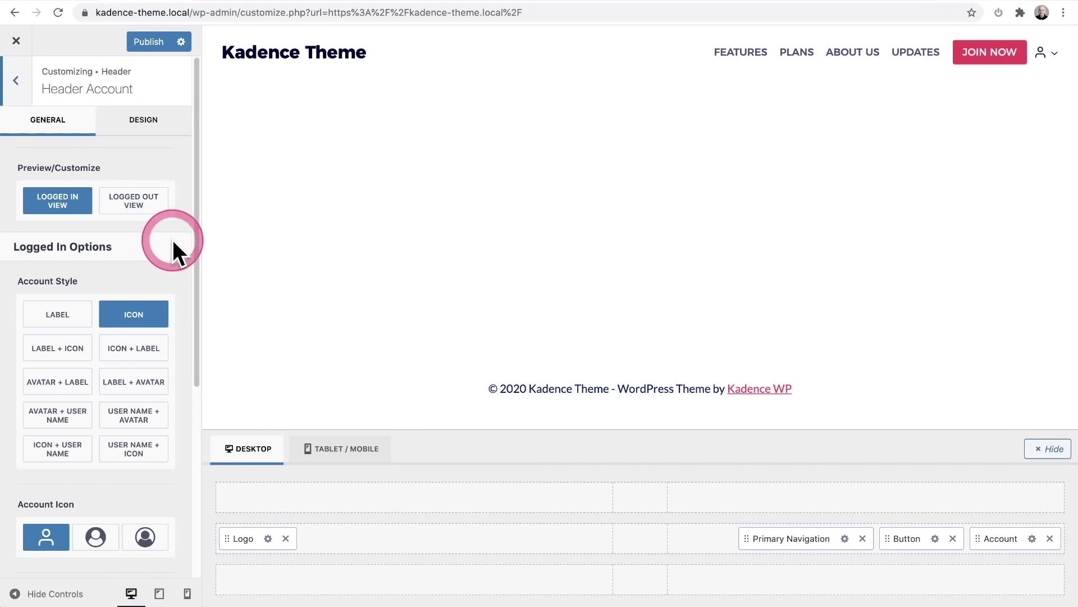
{"action": "scroll", "coordinate": [173, 238], "scroll_direction": "down", "scroll_amount": 5}
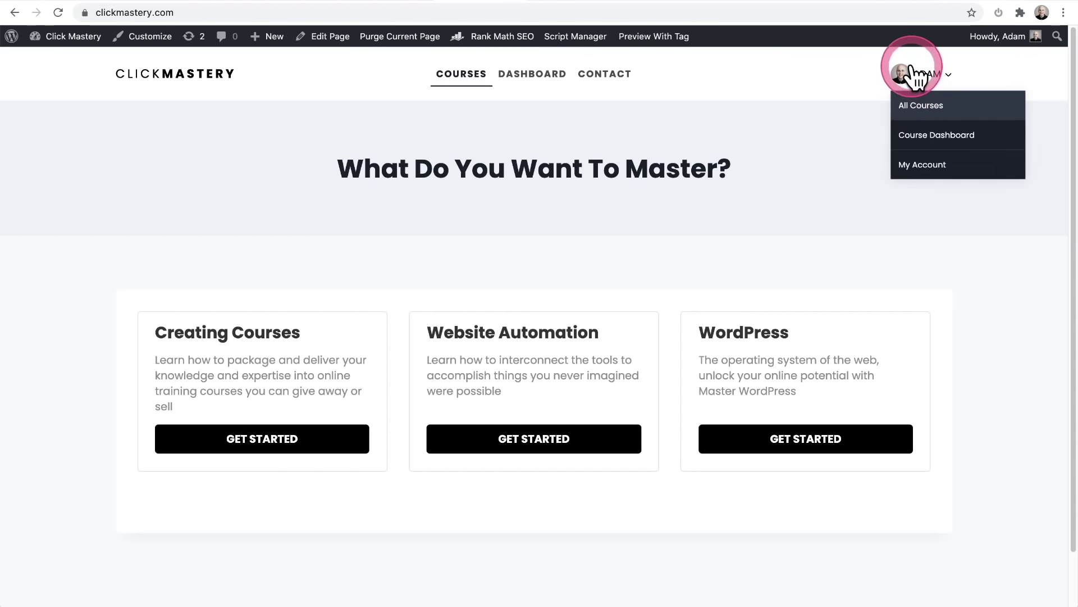
Step: Open the site's login popup from the header and go to its Sign up link
{"action": "mouse_move", "coordinate": [900, 80]}
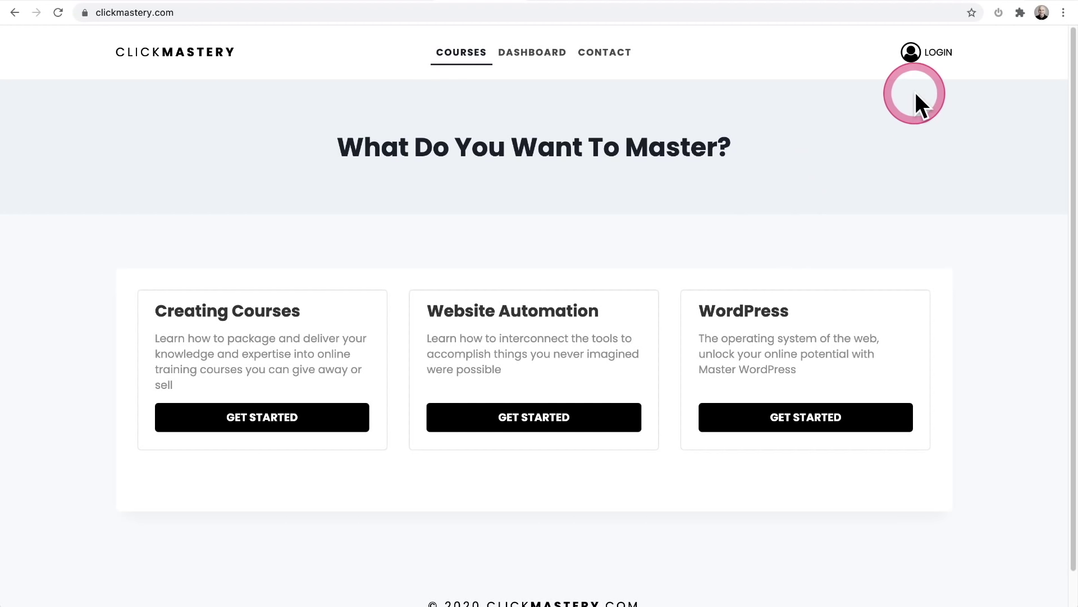
{"action": "left_click", "coordinate": [934, 54]}
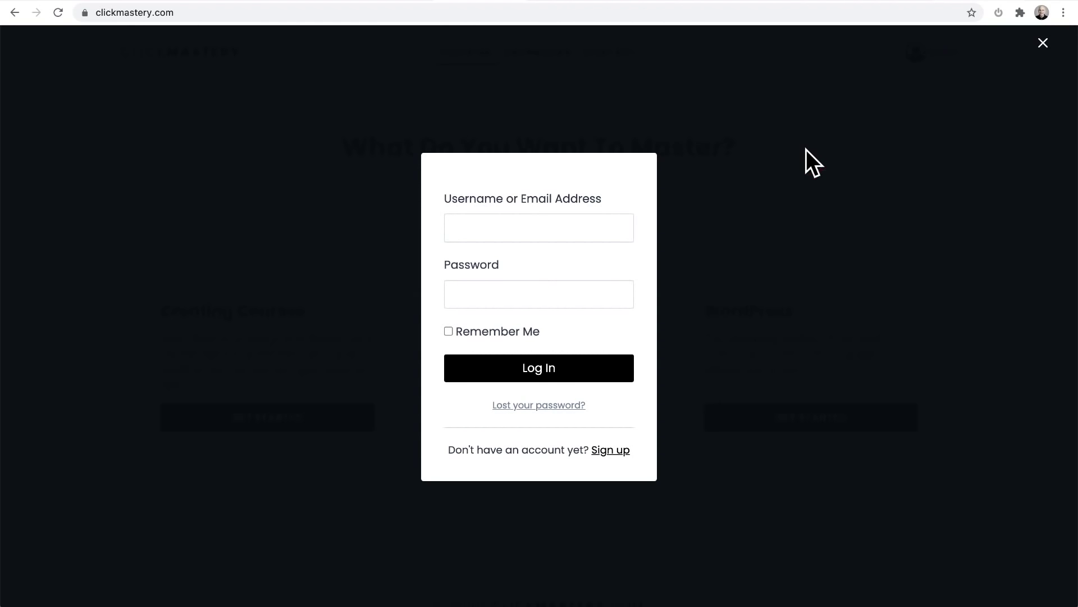
{"action": "left_click", "coordinate": [604, 456]}
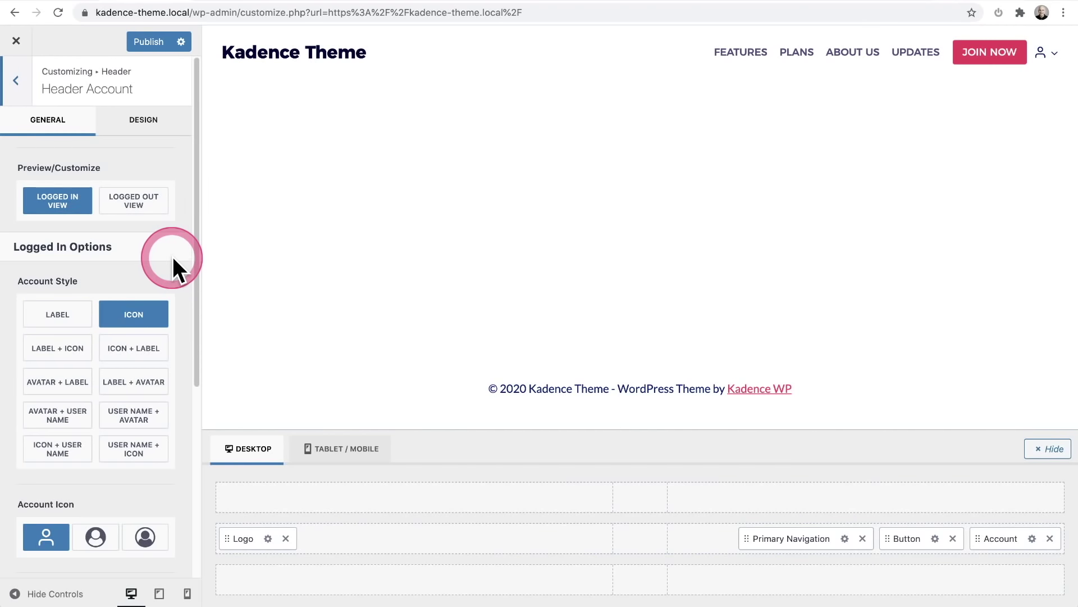
Step: Scroll through the Header Account options
{"action": "scroll", "coordinate": [173, 258], "scroll_direction": "down", "scroll_amount": 5}
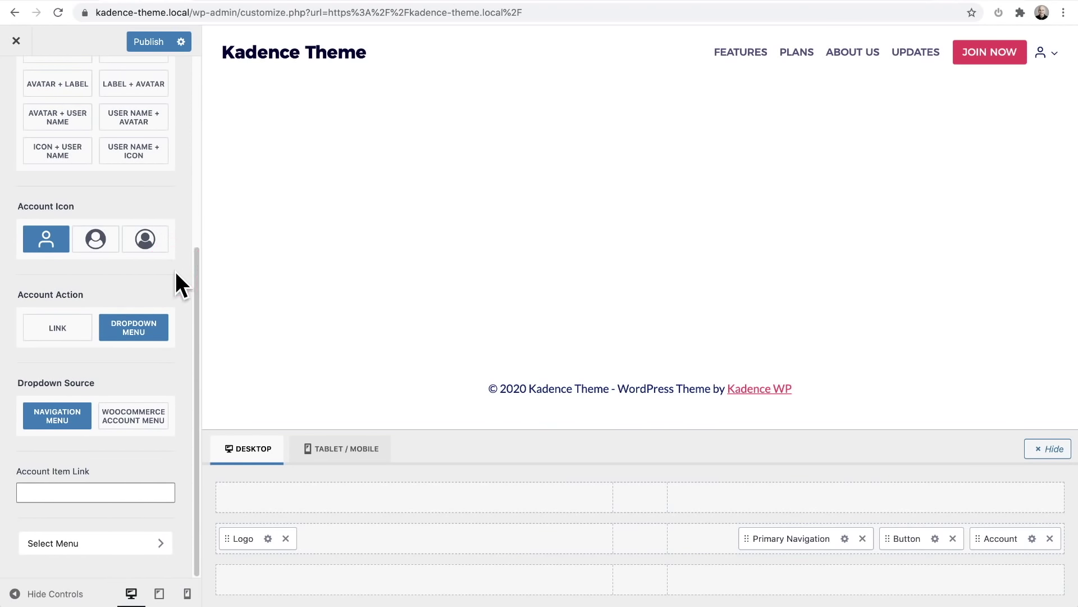
{"action": "scroll", "coordinate": [176, 271], "scroll_direction": "up", "scroll_amount": 5}
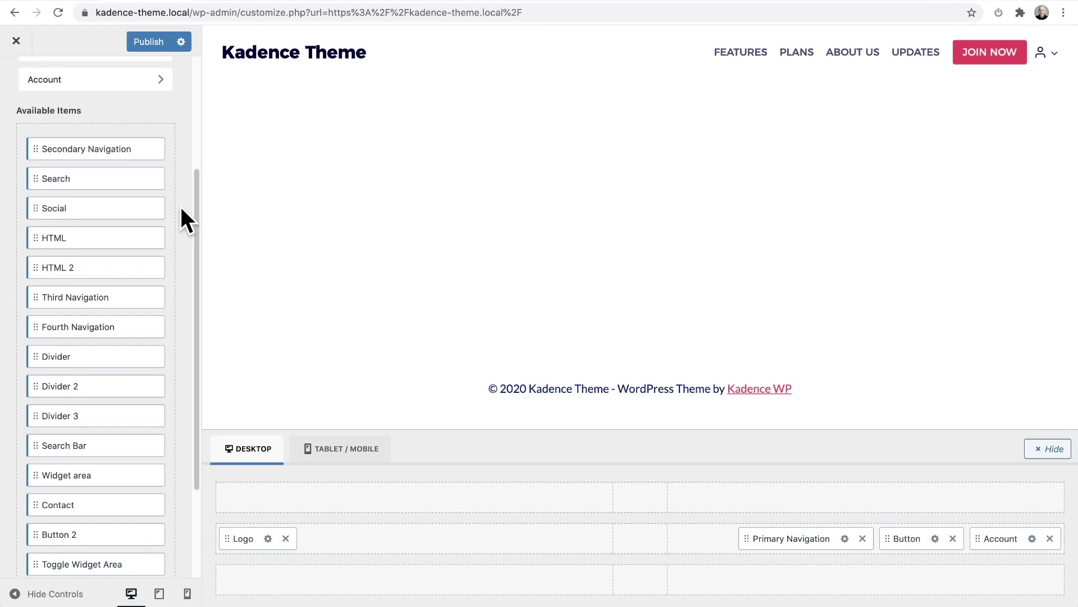
Step: Place a Divider in the main row between the menu links and JOIN NOW
{"action": "scroll", "coordinate": [181, 209], "scroll_direction": "down", "scroll_amount": 5}
{"action": "left_click_drag", "start_coordinate": [52, 233], "coordinate": [831, 538]}
{"action": "left_click", "coordinate": [824, 99]}
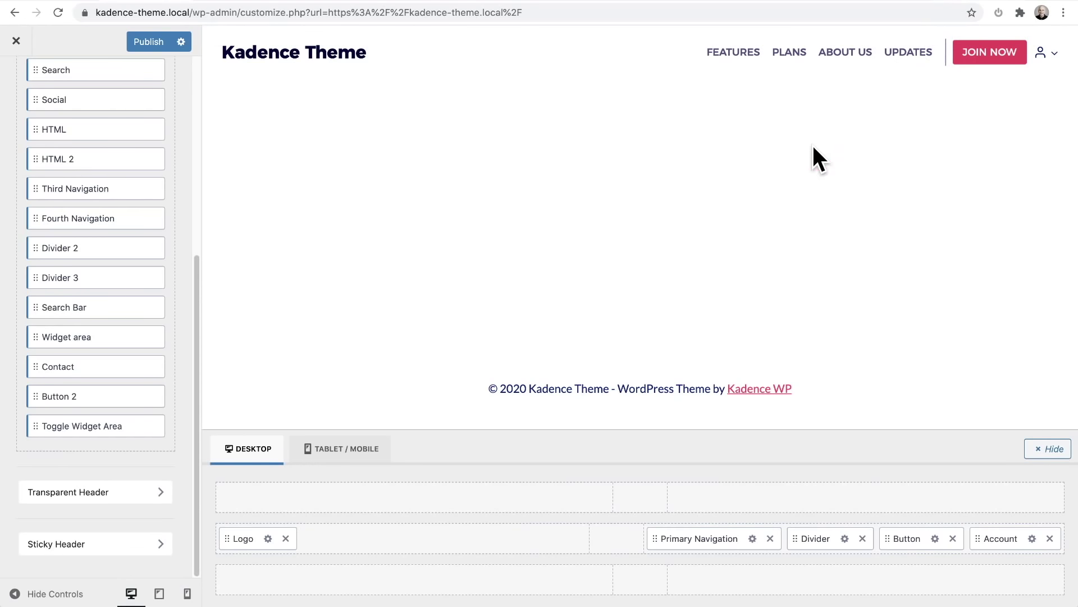
Step: Add the Contact item to the right end of the header's top row
{"action": "left_click", "coordinate": [602, 150]}
{"action": "left_click_drag", "start_coordinate": [71, 371], "coordinate": [812, 494]}
{"action": "left_click_drag", "start_coordinate": [1003, 493], "coordinate": [1005, 493]}
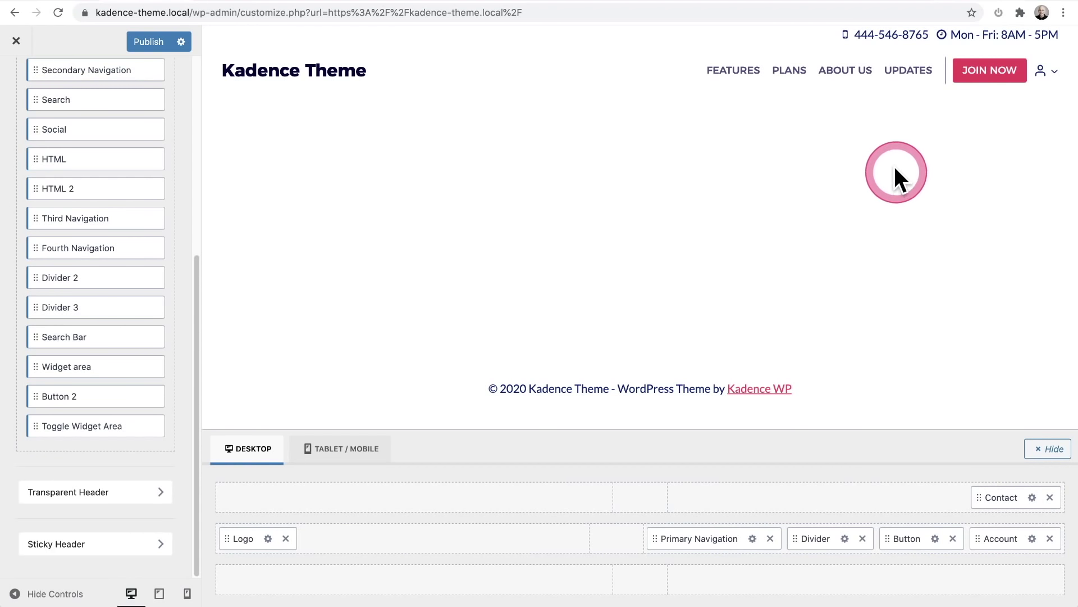
Step: Add Email and Address entries to the Contact item's details
{"action": "left_click", "coordinate": [1032, 497]}
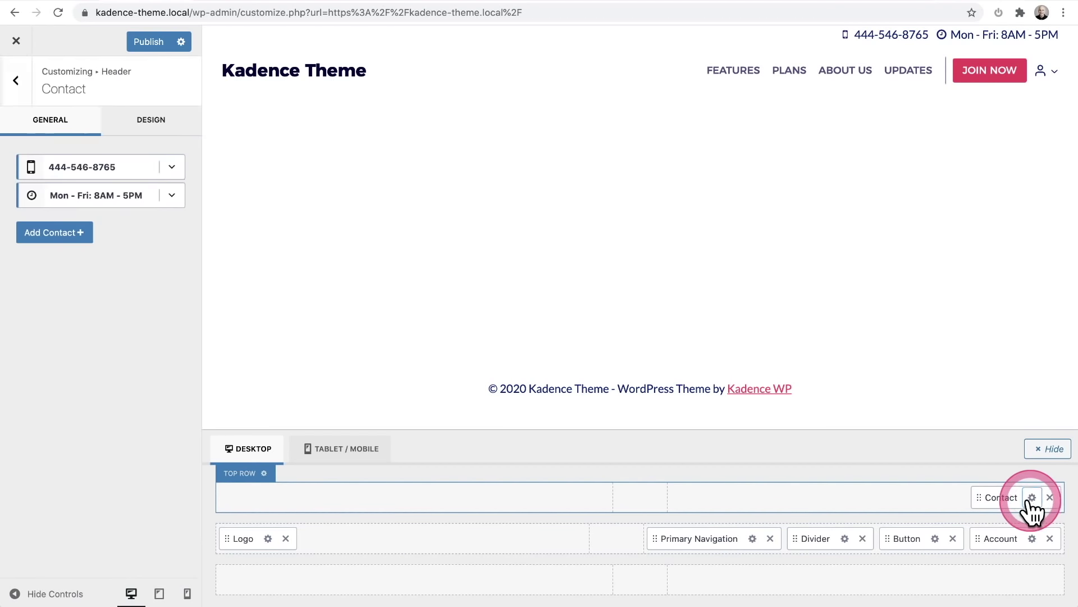
{"action": "left_click", "coordinate": [79, 232]}
{"action": "left_click", "coordinate": [112, 194]}
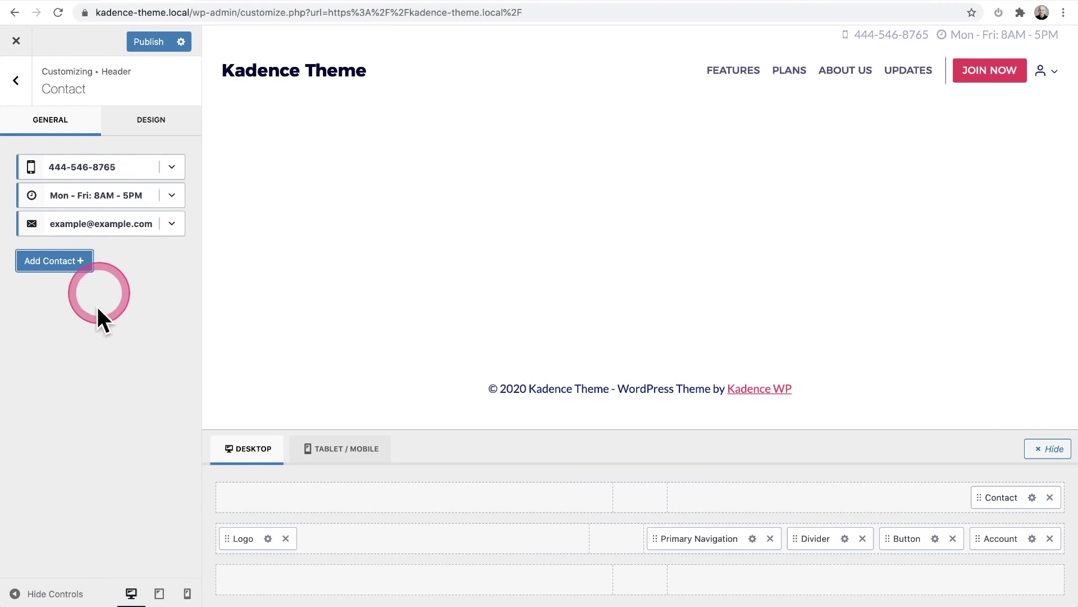
{"action": "left_click", "coordinate": [53, 261]}
{"action": "left_click", "coordinate": [133, 218]}
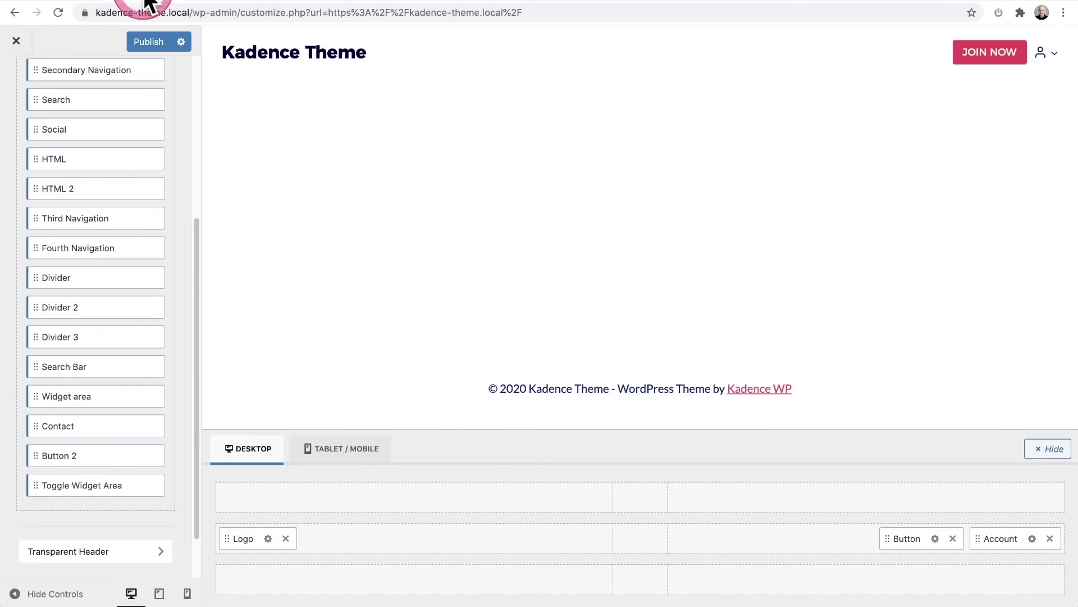
Step: Add a Search Bar to the middle of the header's main row
{"action": "left_click_drag", "start_coordinate": [76, 392], "coordinate": [612, 537]}
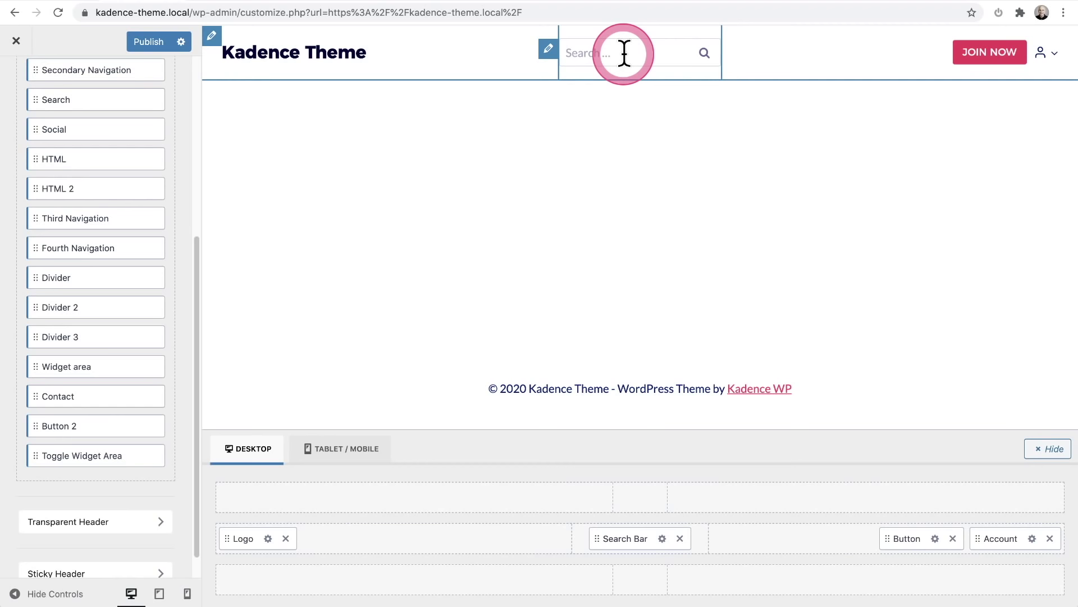
{"action": "left_click", "coordinate": [662, 539]}
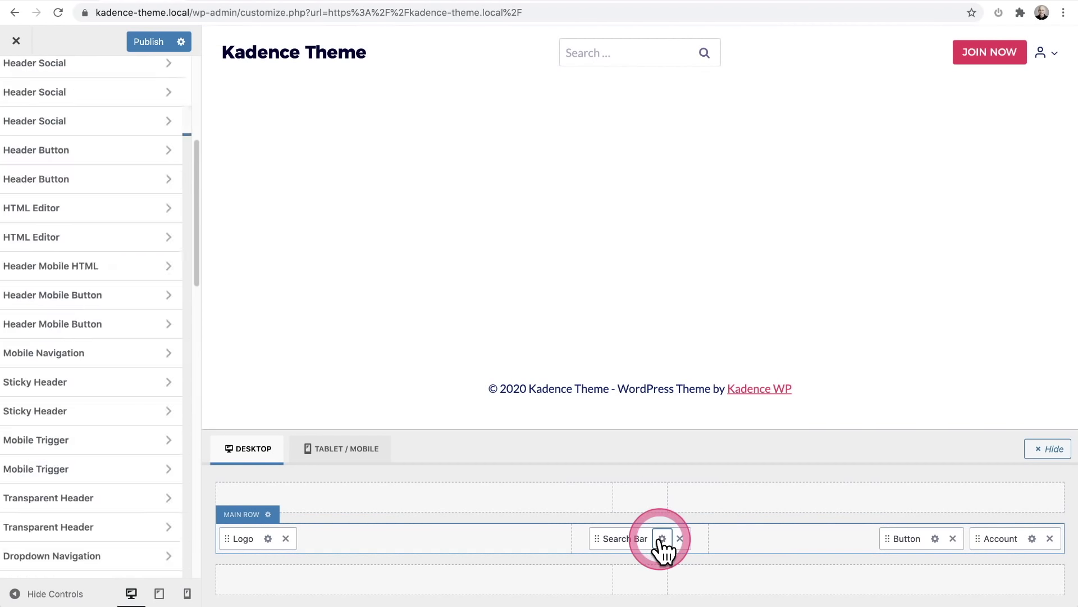
{"action": "left_click_drag", "start_coordinate": [154, 319], "coordinate": [146, 288]}
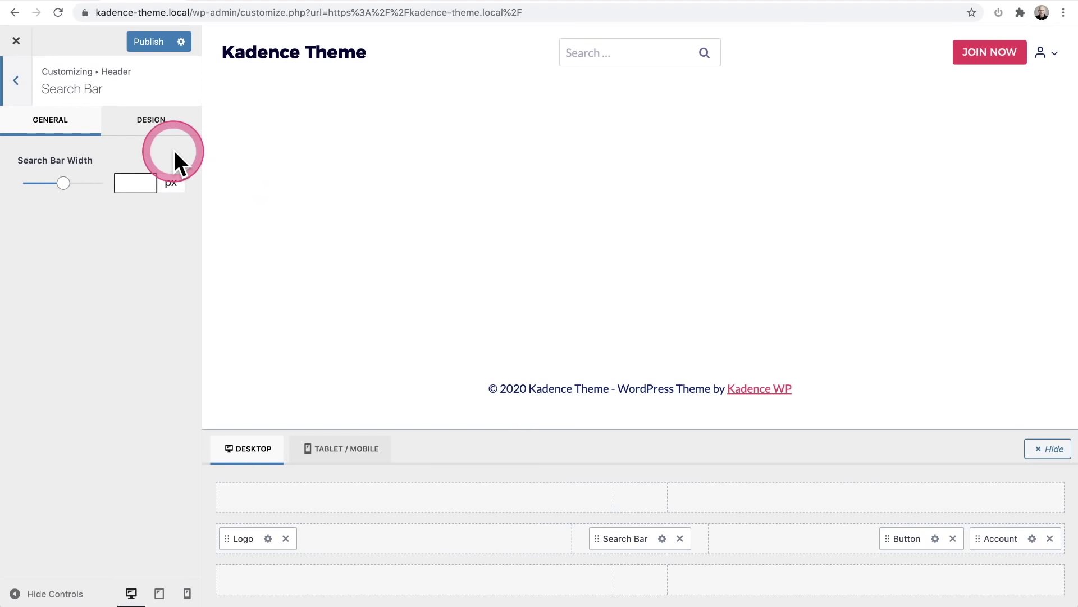
Step: Widen the search bar to 433 px, then return to the available header elements list
{"action": "left_click_drag", "start_coordinate": [59, 184], "coordinate": [107, 160]}
{"action": "left_click", "coordinate": [150, 120]}
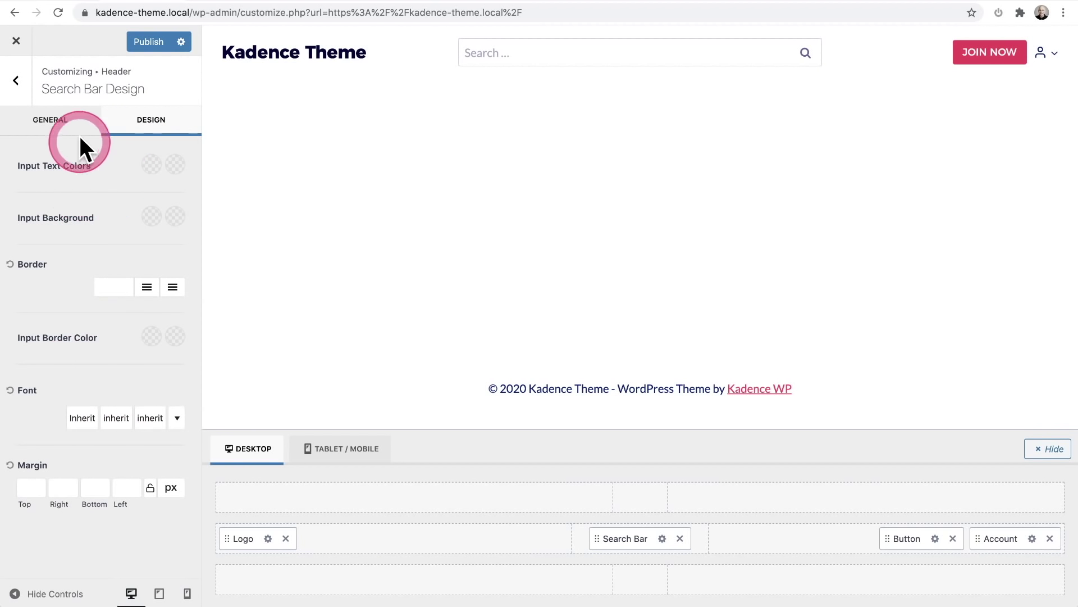
{"action": "left_click", "coordinate": [69, 119]}
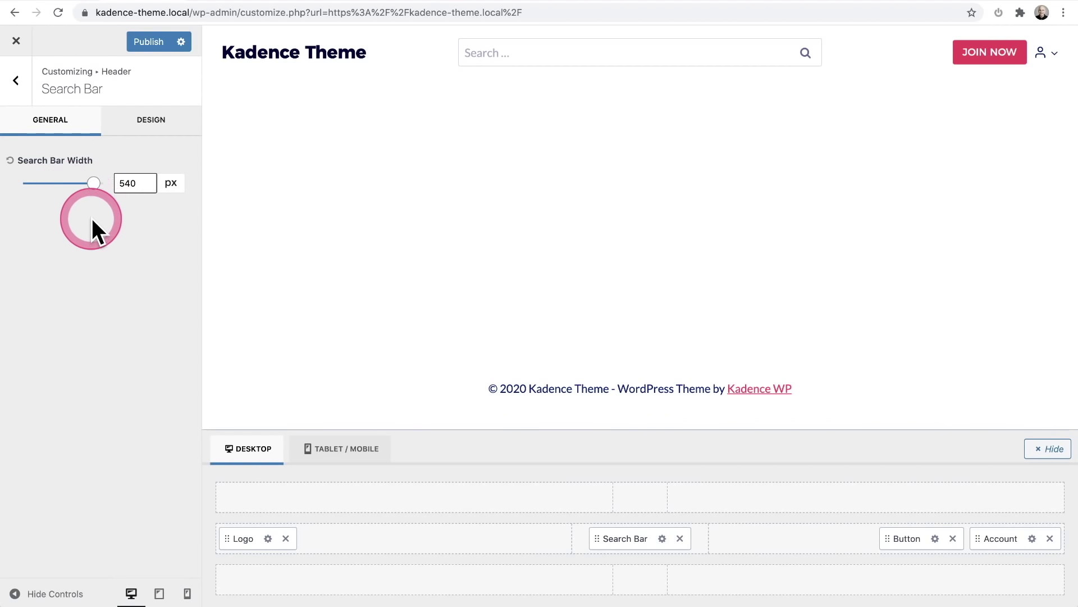
{"action": "left_click", "coordinate": [500, 53]}
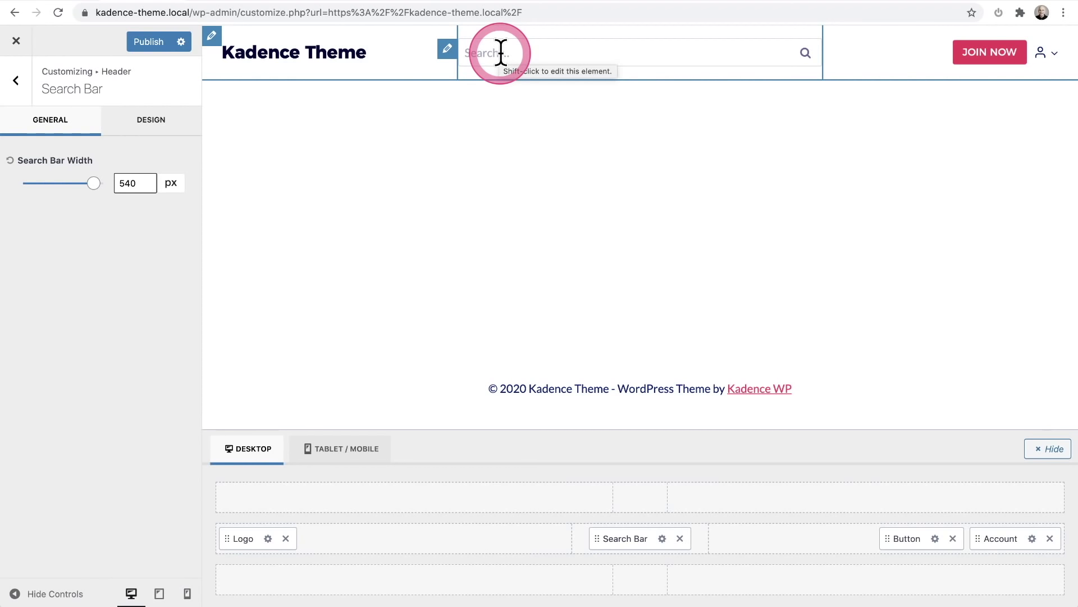
{"action": "left_click_drag", "start_coordinate": [176, 280], "coordinate": [59, 431]}
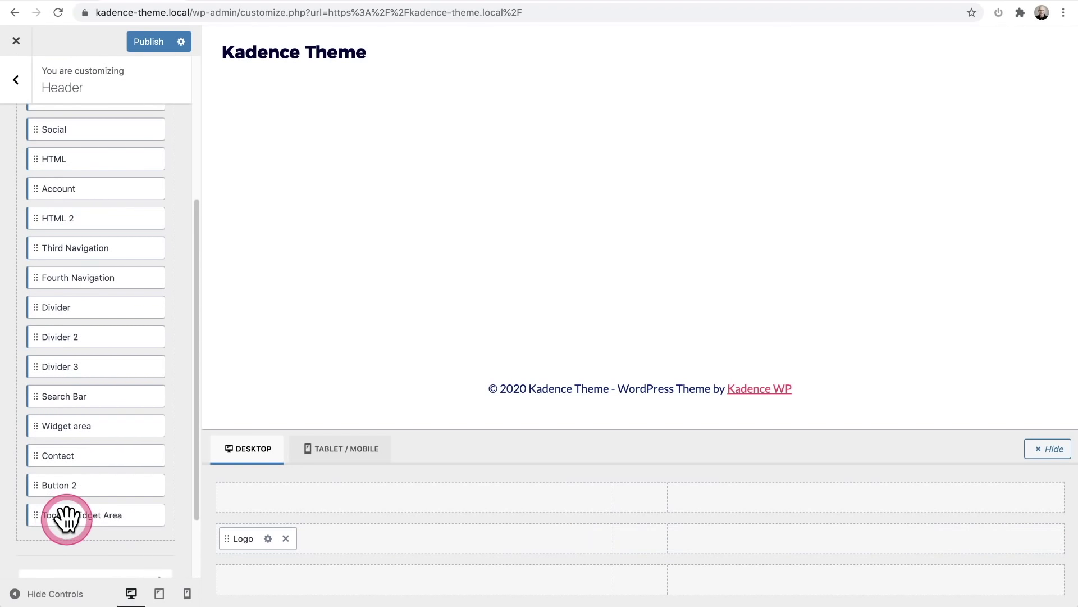
Step: Place the Toggle Widget Area in the main row's right slot and open its settings
{"action": "left_click_drag", "start_coordinate": [68, 515], "coordinate": [949, 540]}
{"action": "left_click", "coordinate": [1046, 53]}
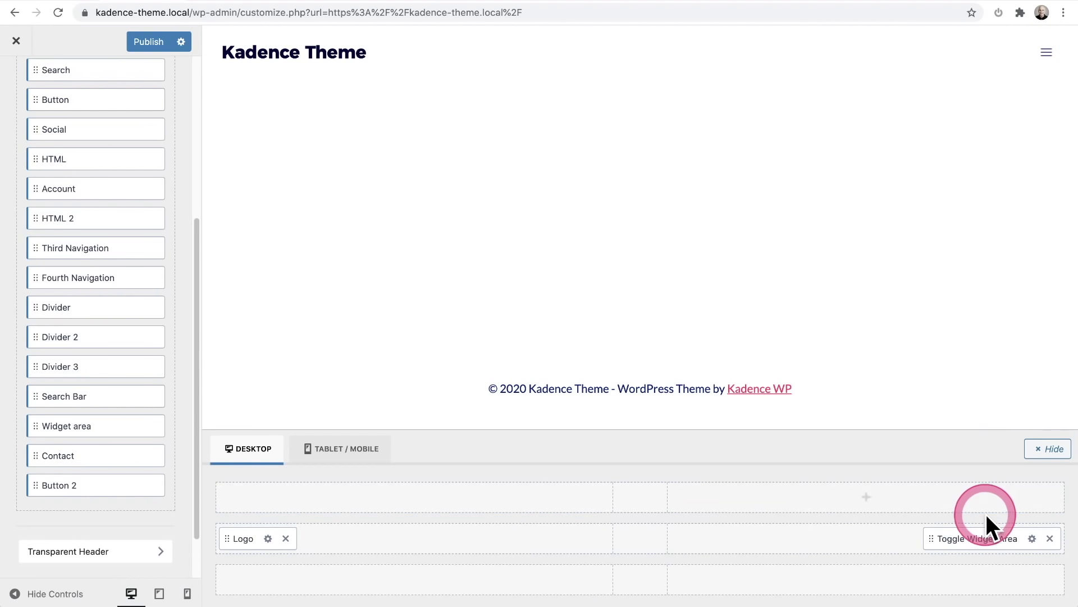
{"action": "left_click", "coordinate": [1032, 539]}
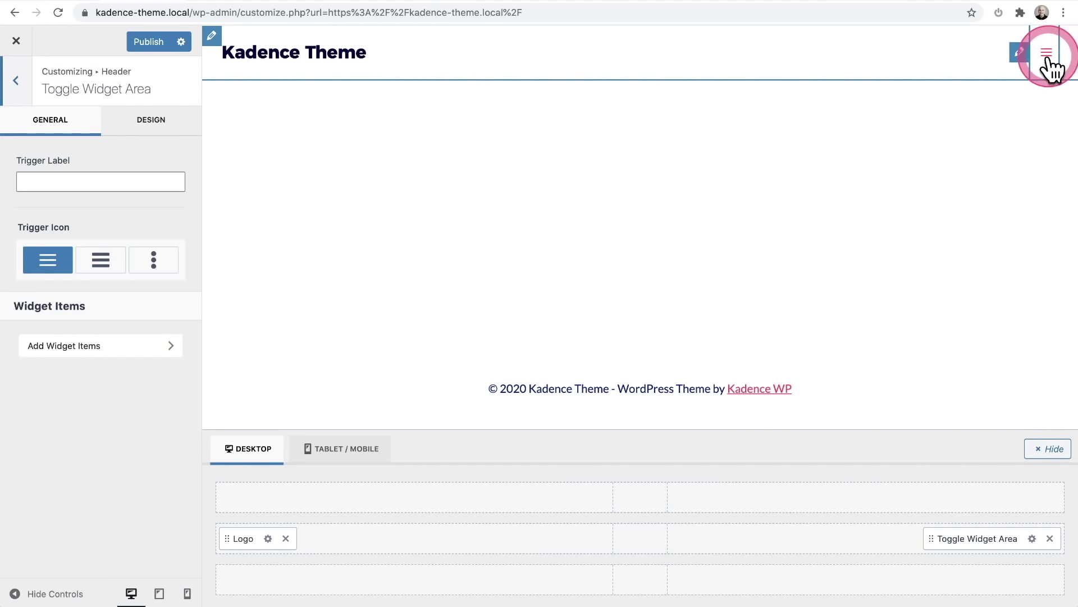
Step: Give the toggle a vertical-dots Trigger Icon and the Trigger Label 'Menu'
{"action": "left_click", "coordinate": [153, 264]}
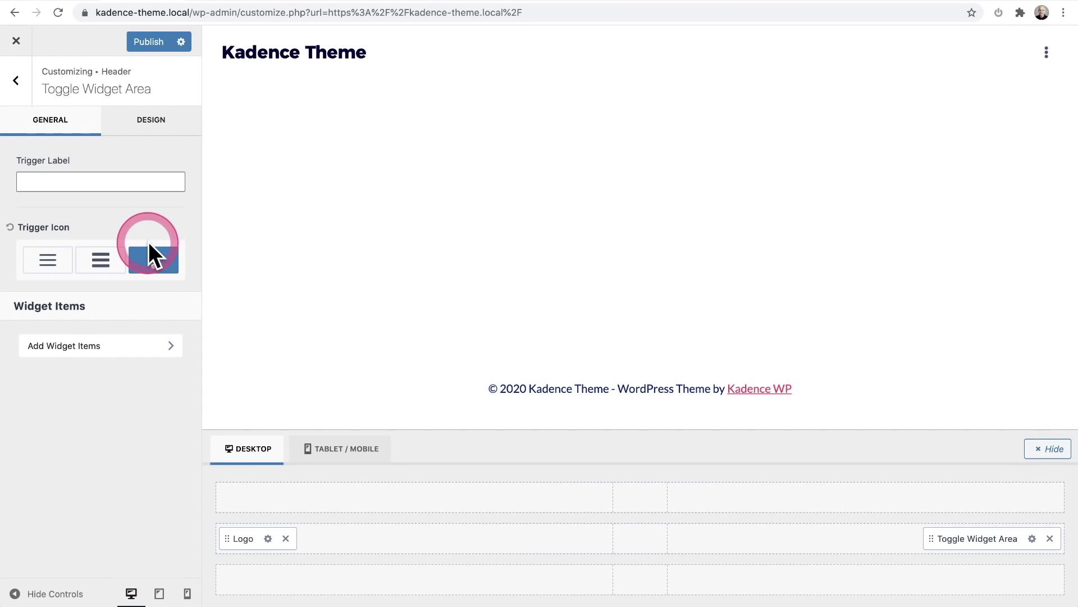
{"action": "left_click", "coordinate": [106, 182]}
{"action": "type", "text": "Menu"}
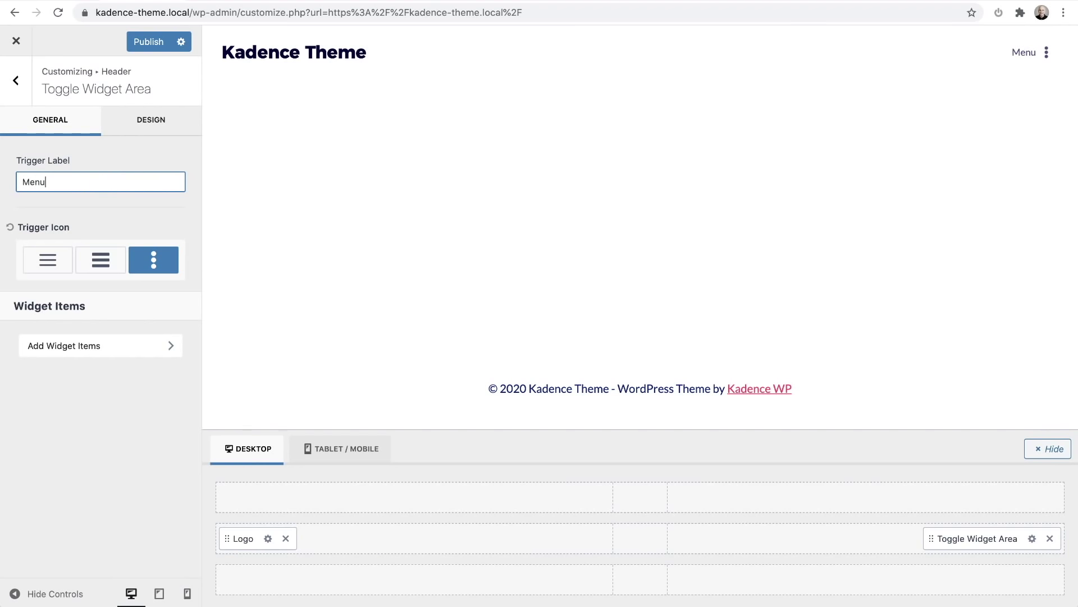
{"action": "left_click", "coordinate": [149, 122]}
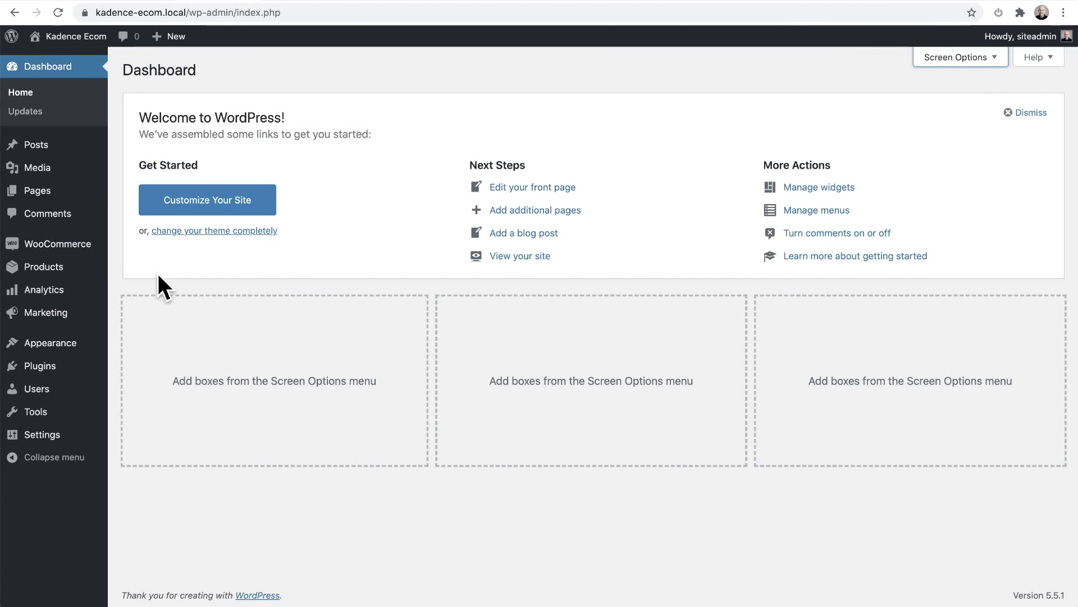
Step: Navigate from Appearance and the Kadence dashboard to the Kadence Elements list
{"action": "left_click", "coordinate": [100, 351]}
{"action": "left_click", "coordinate": [148, 423]}
{"action": "scroll", "coordinate": [436, 439], "scroll_direction": "down", "scroll_amount": 3}
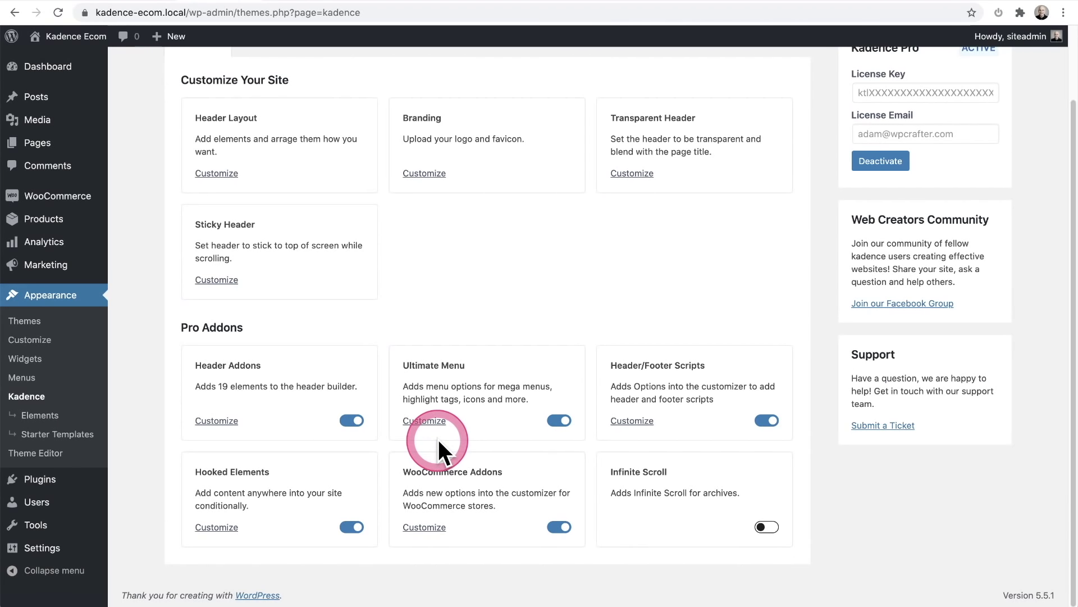
{"action": "left_click", "coordinate": [438, 440]}
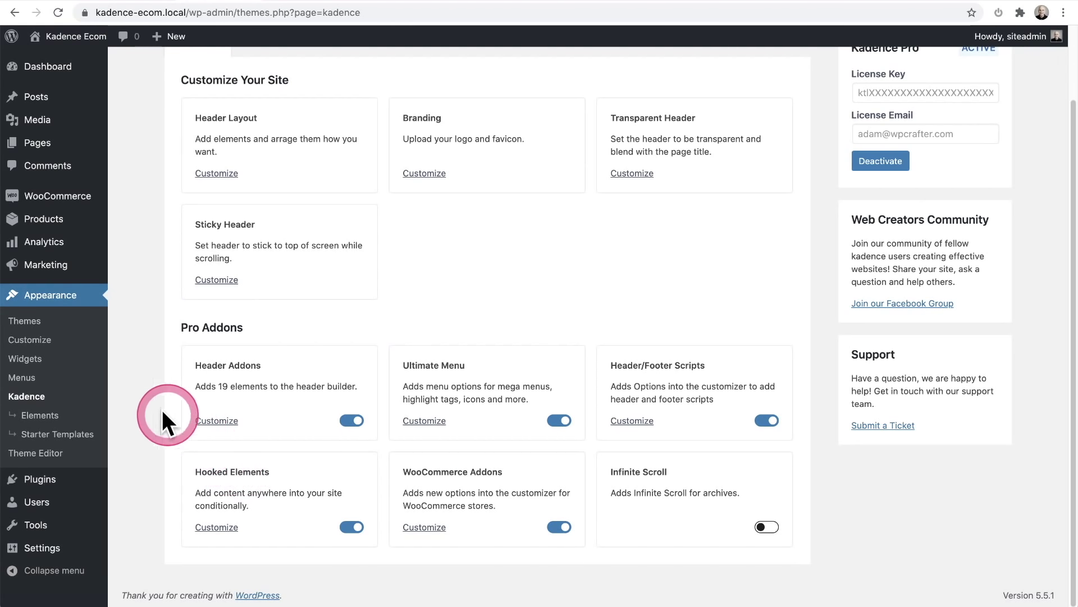
{"action": "left_click", "coordinate": [43, 427]}
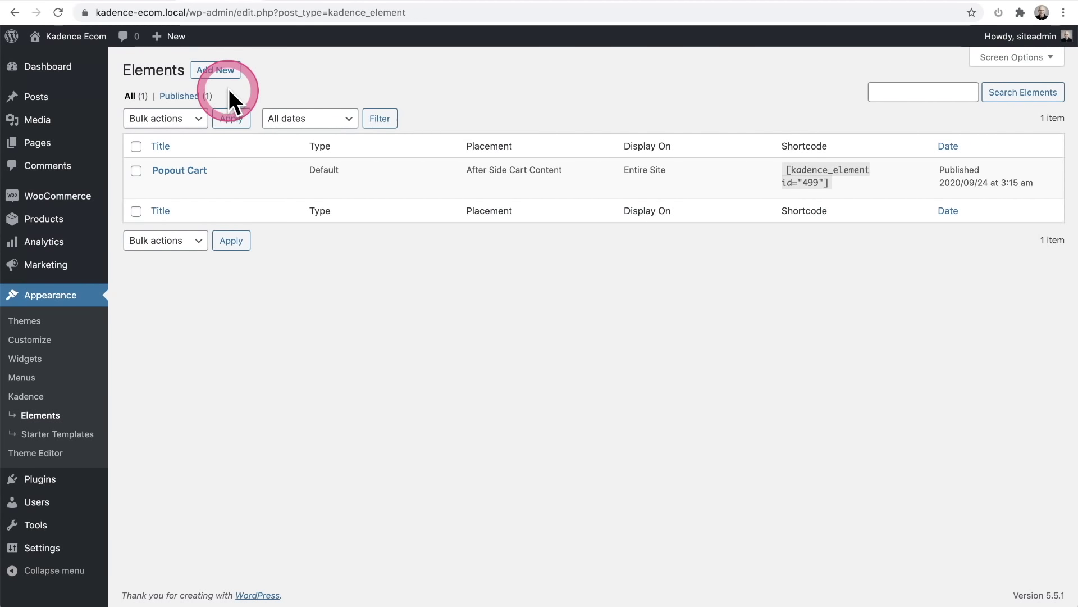
Step: Start a new Default-type Kadence Element, add a paragraph block, and show its Element Settings
{"action": "left_click", "coordinate": [217, 72]}
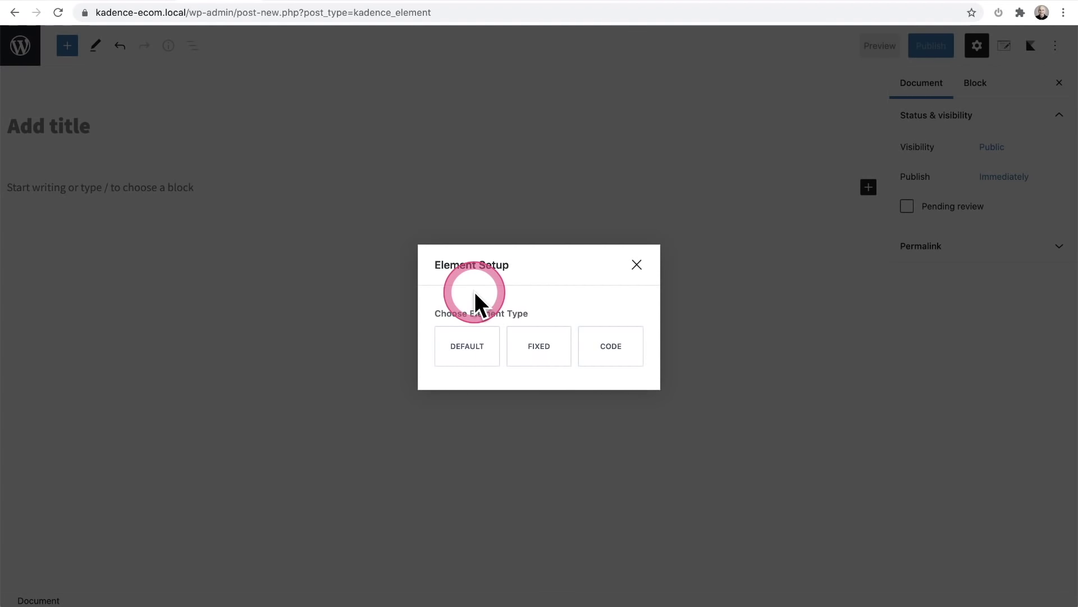
{"action": "left_click", "coordinate": [452, 357]}
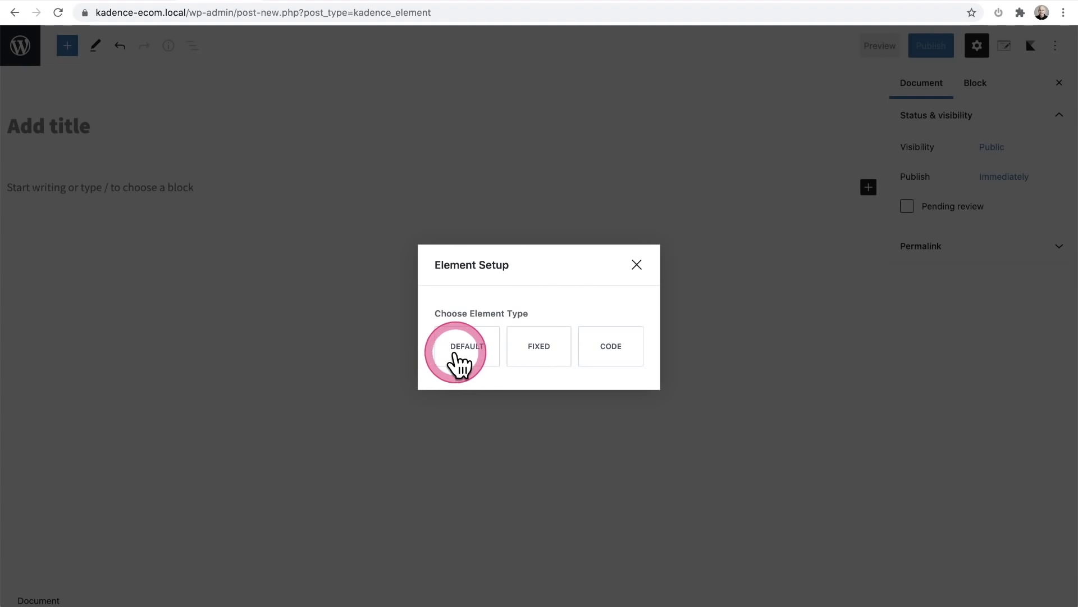
{"action": "left_click", "coordinate": [548, 349]}
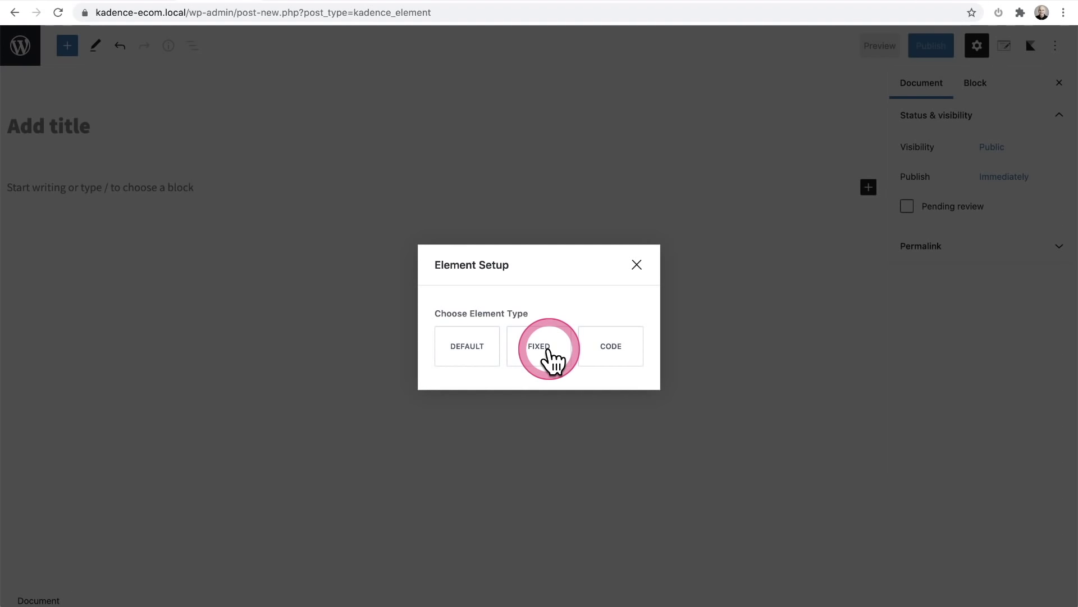
{"action": "left_click", "coordinate": [456, 349]}
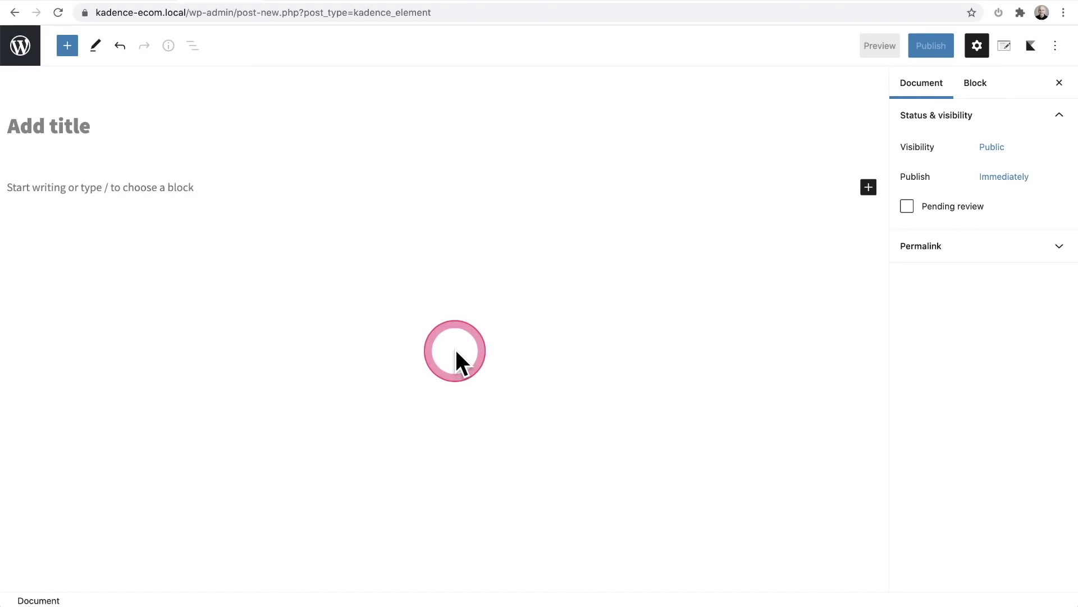
{"action": "left_click", "coordinate": [142, 136]}
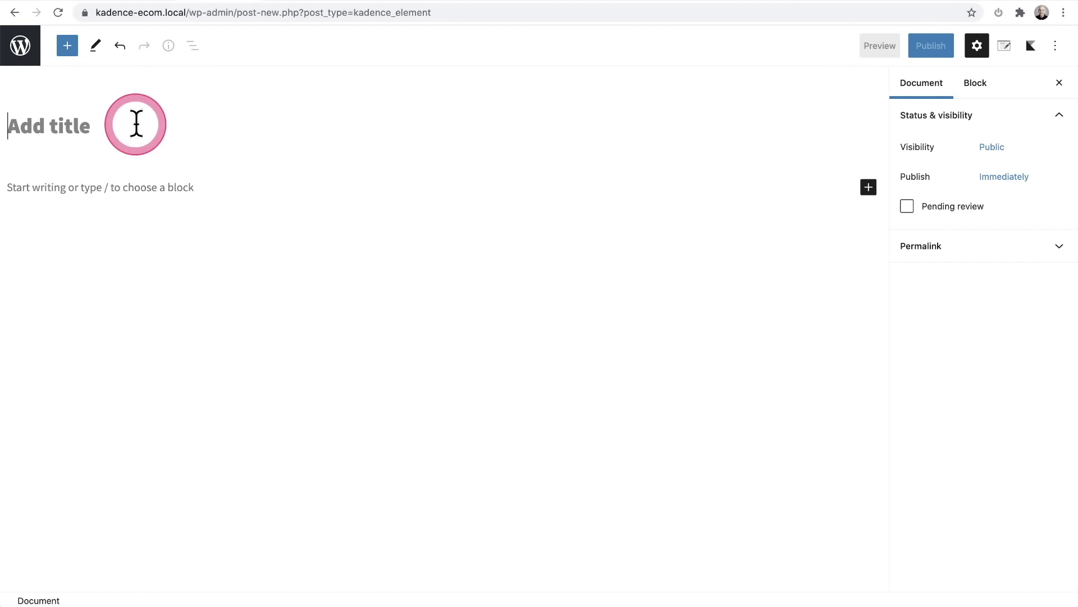
{"action": "left_click", "coordinate": [147, 185]}
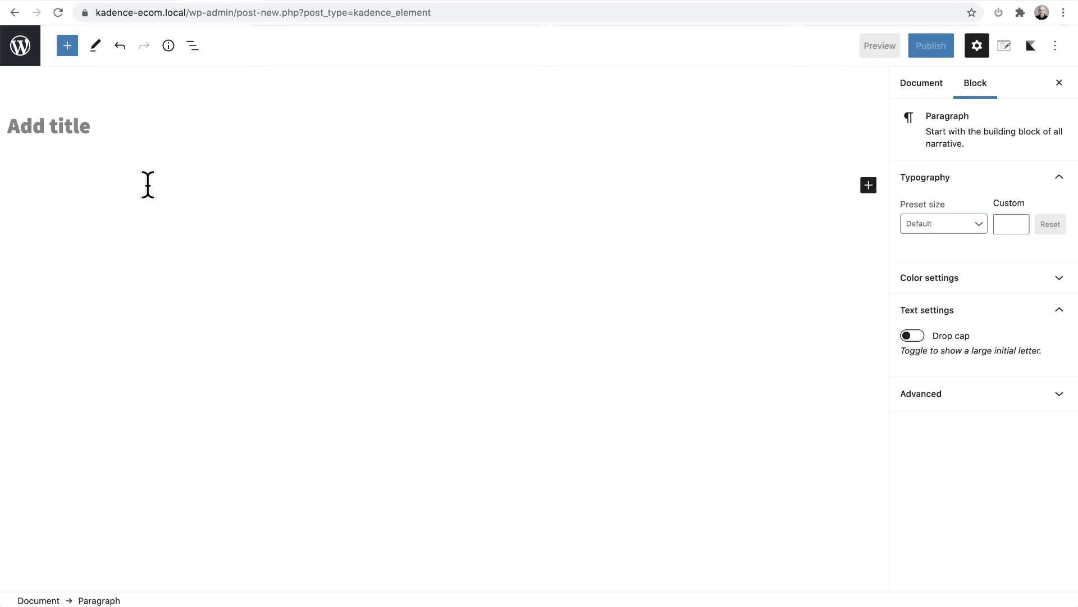
{"action": "left_click", "coordinate": [1004, 46]}
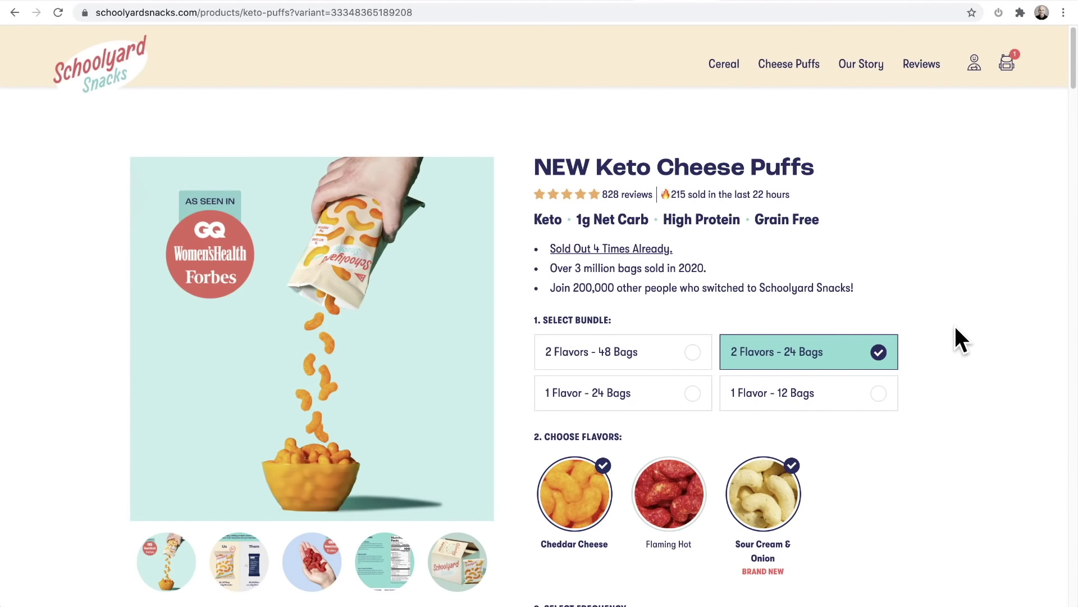
Step: On the Keto Cheese Puffs page, highlight the cancel-anytime note and risk-free guarantee lines
{"action": "scroll", "coordinate": [956, 327], "scroll_direction": "down", "scroll_amount": 4}
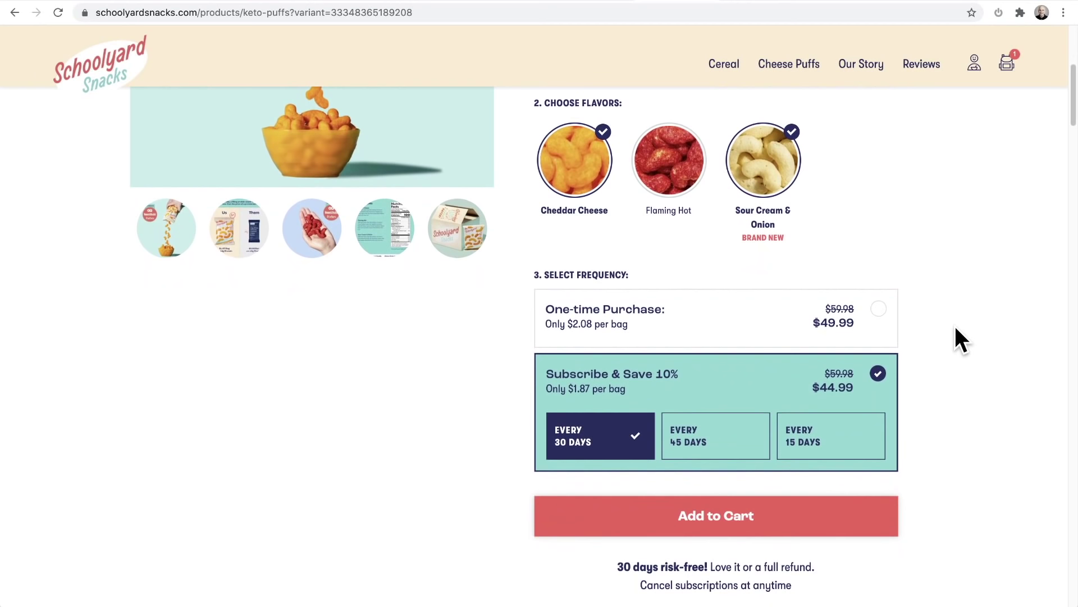
{"action": "scroll", "coordinate": [955, 327], "scroll_direction": "down", "scroll_amount": 3}
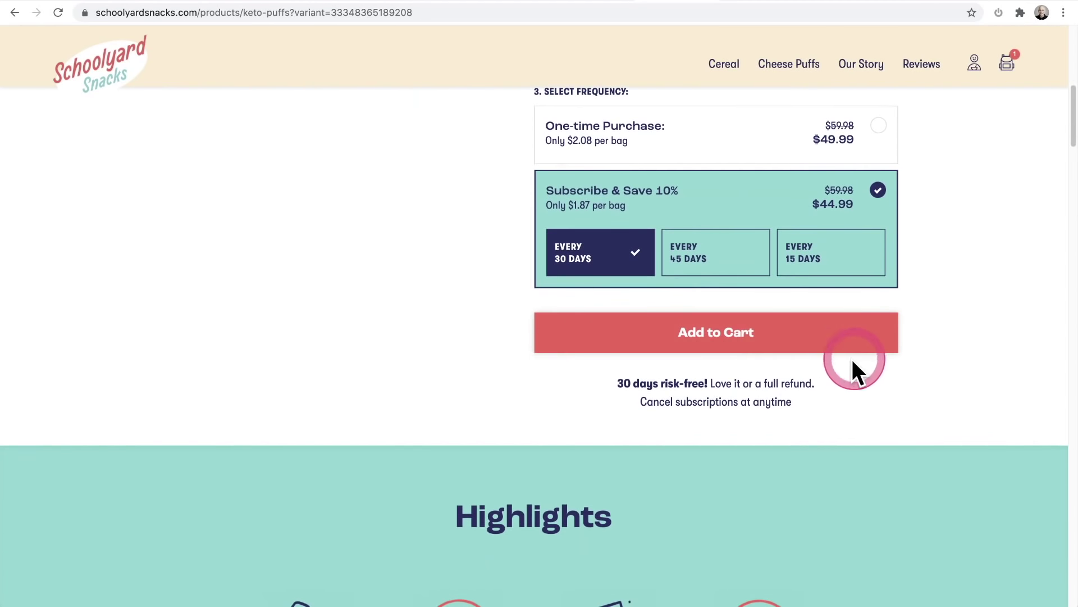
{"action": "left_click_drag", "start_coordinate": [806, 402], "coordinate": [621, 384]}
{"action": "left_click", "coordinate": [589, 387]}
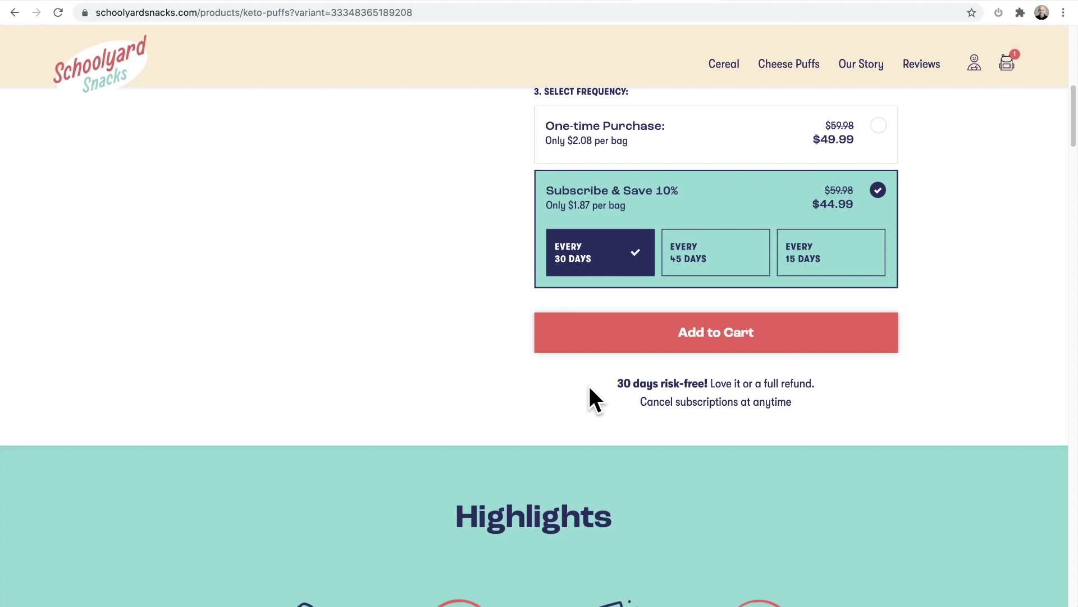
{"action": "left_click_drag", "start_coordinate": [605, 387], "coordinate": [809, 405]}
{"action": "left_click", "coordinate": [803, 397]}
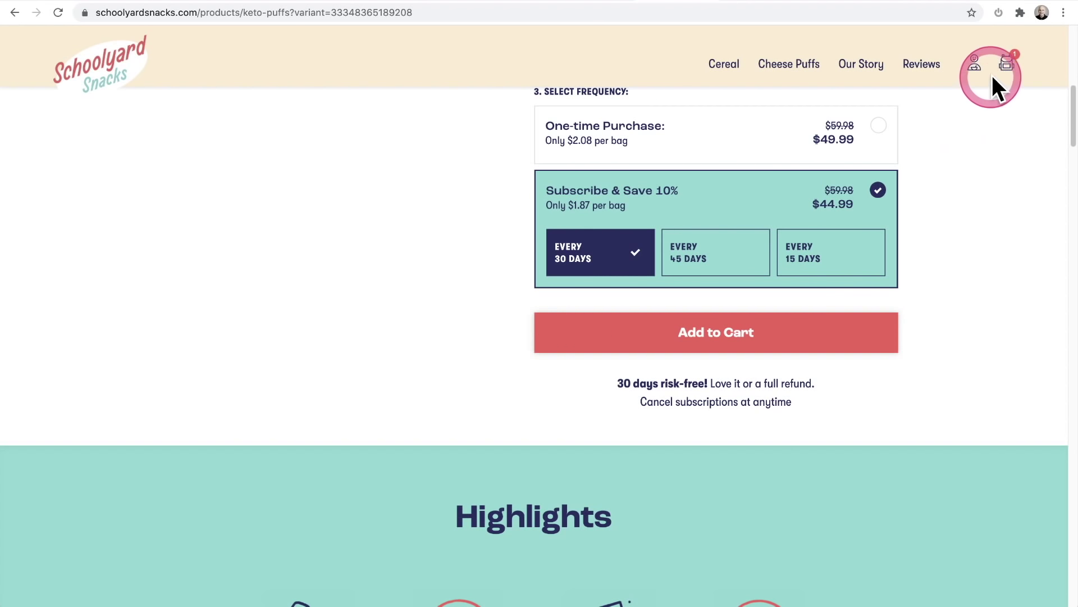
Step: Open the Your Cart drawer and highlight its free shipping banner and Guaranteed Safe Checkout line
{"action": "left_click", "coordinate": [1008, 65]}
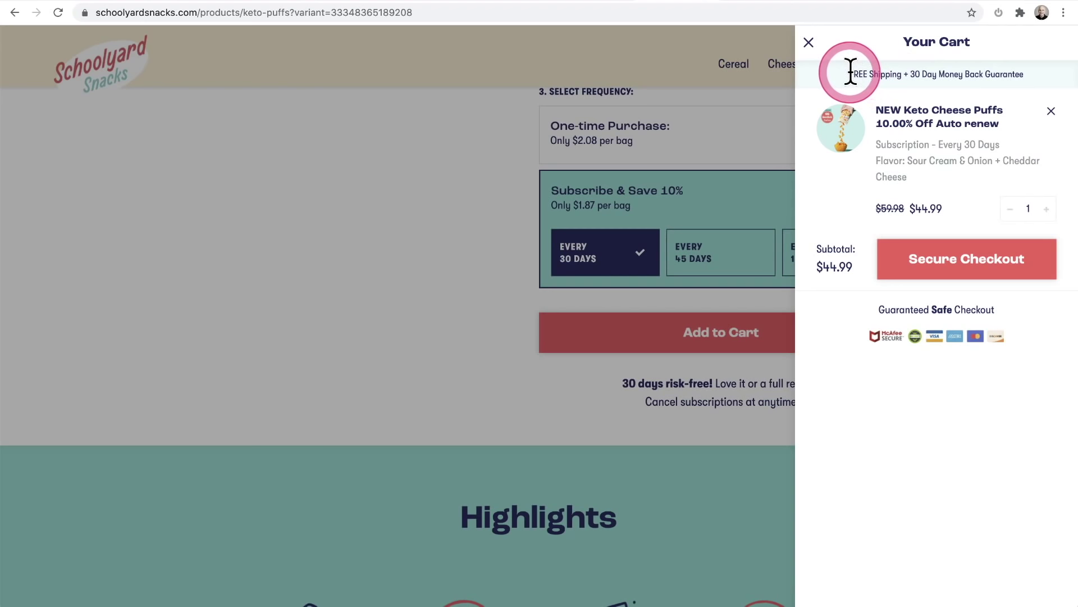
{"action": "left_click_drag", "start_coordinate": [848, 74], "coordinate": [1036, 72]}
{"action": "left_click", "coordinate": [1033, 74]}
{"action": "left_click", "coordinate": [939, 275]}
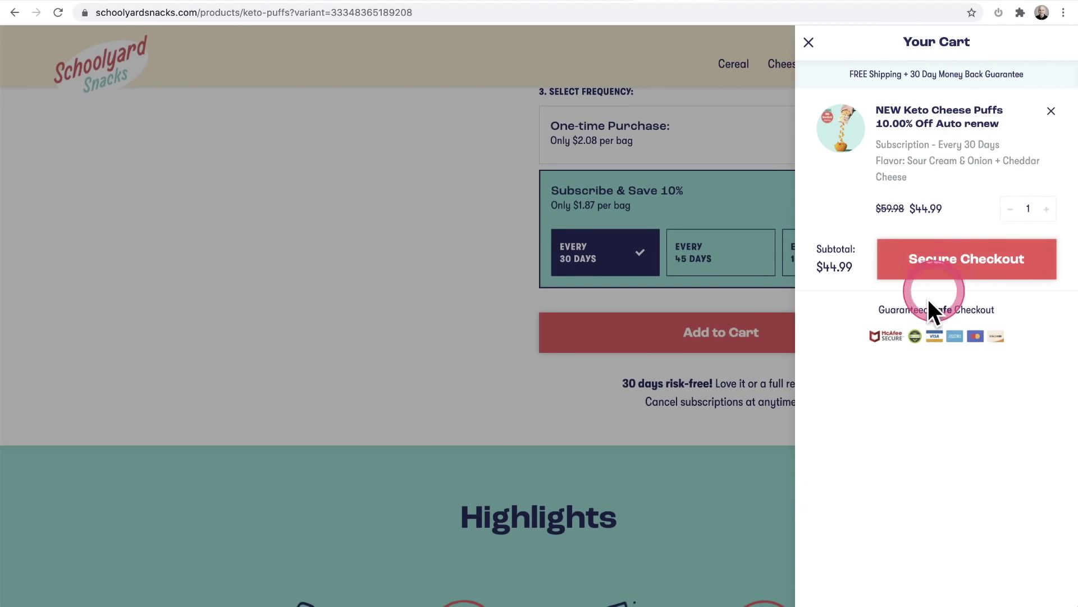
{"action": "left_click_drag", "start_coordinate": [877, 309], "coordinate": [944, 410]}
{"action": "left_click", "coordinate": [945, 408]}
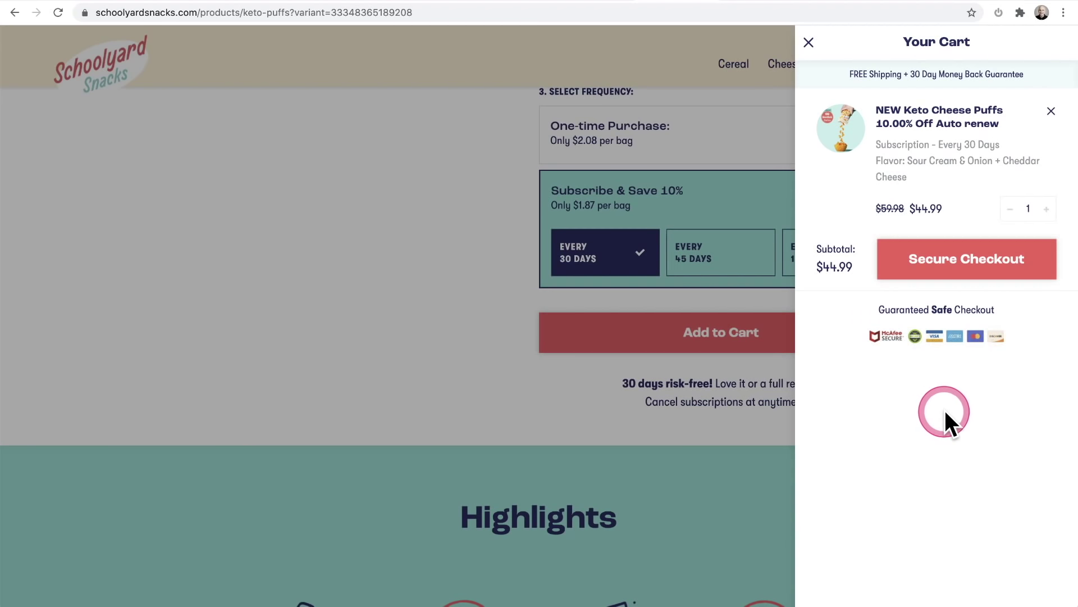